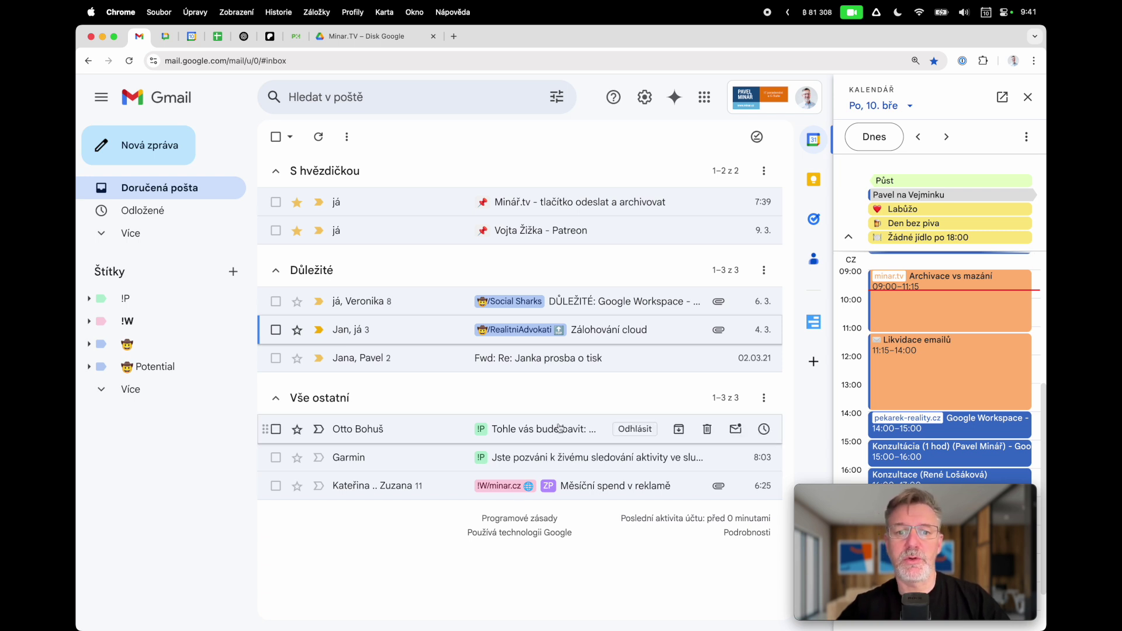
Open the "Zálohování cloud" conversation from the important section of the inbox and archive it
click(600, 331)
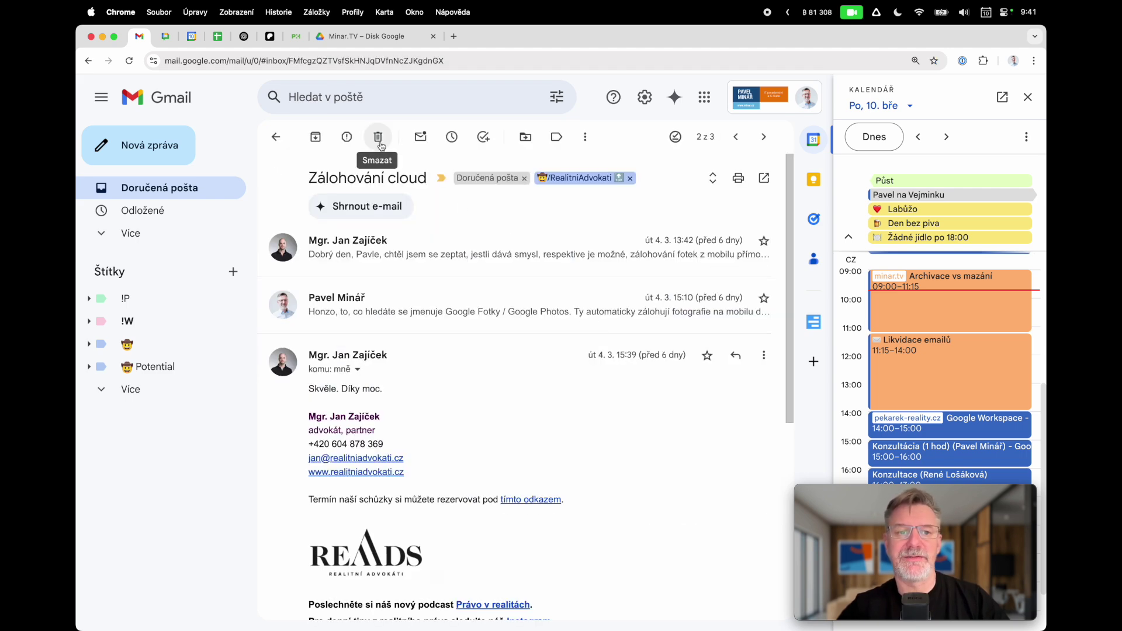
click(275, 137)
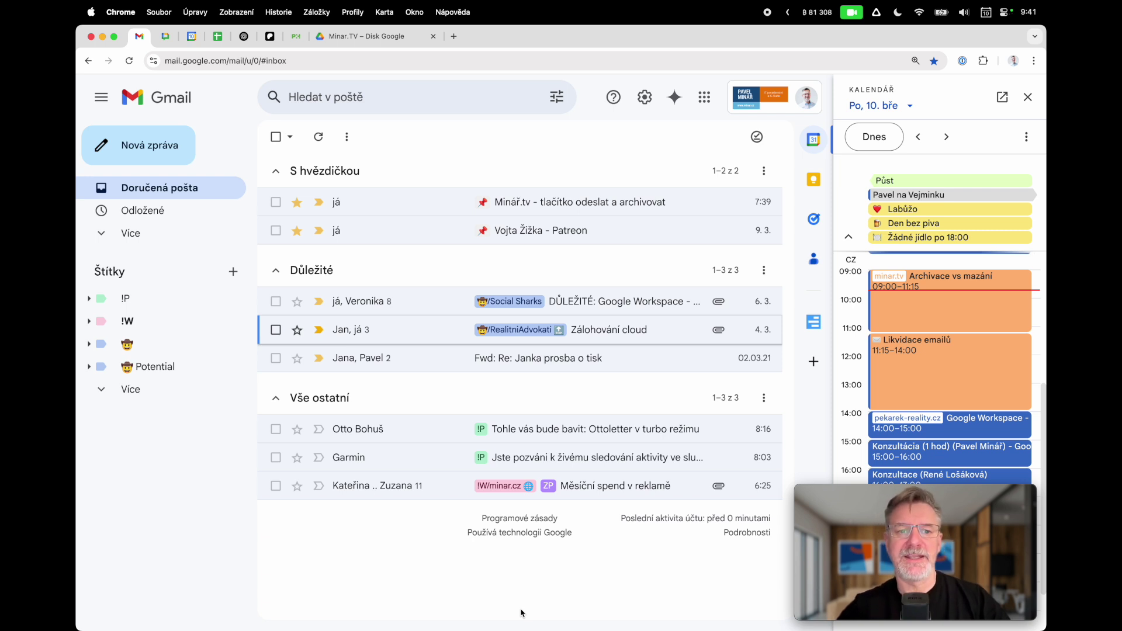
click(609, 335)
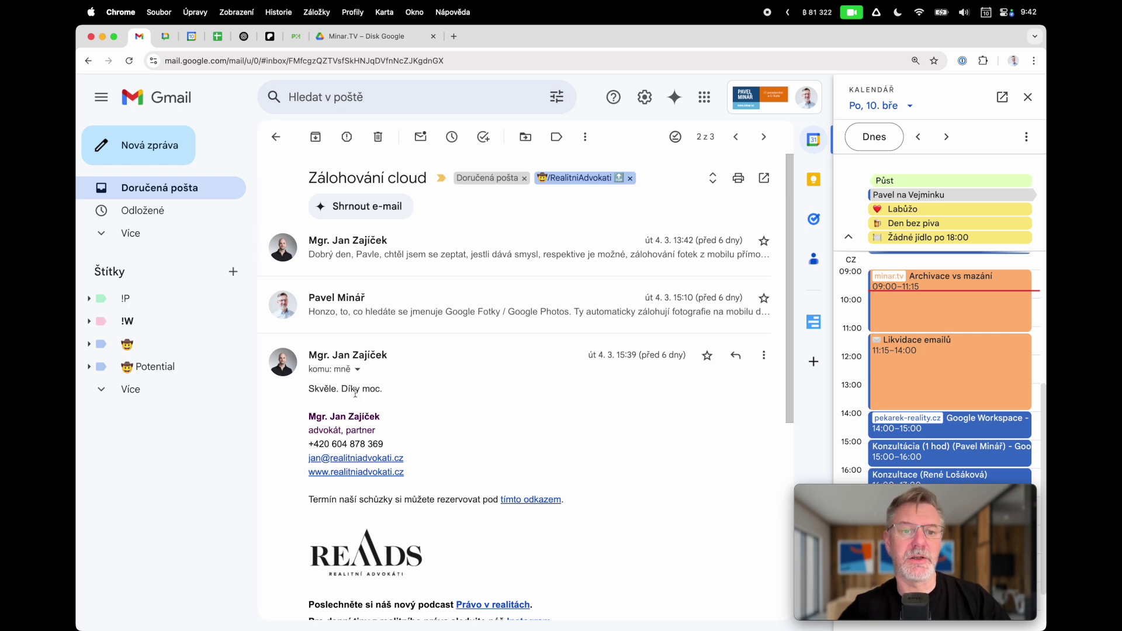
click(315, 141)
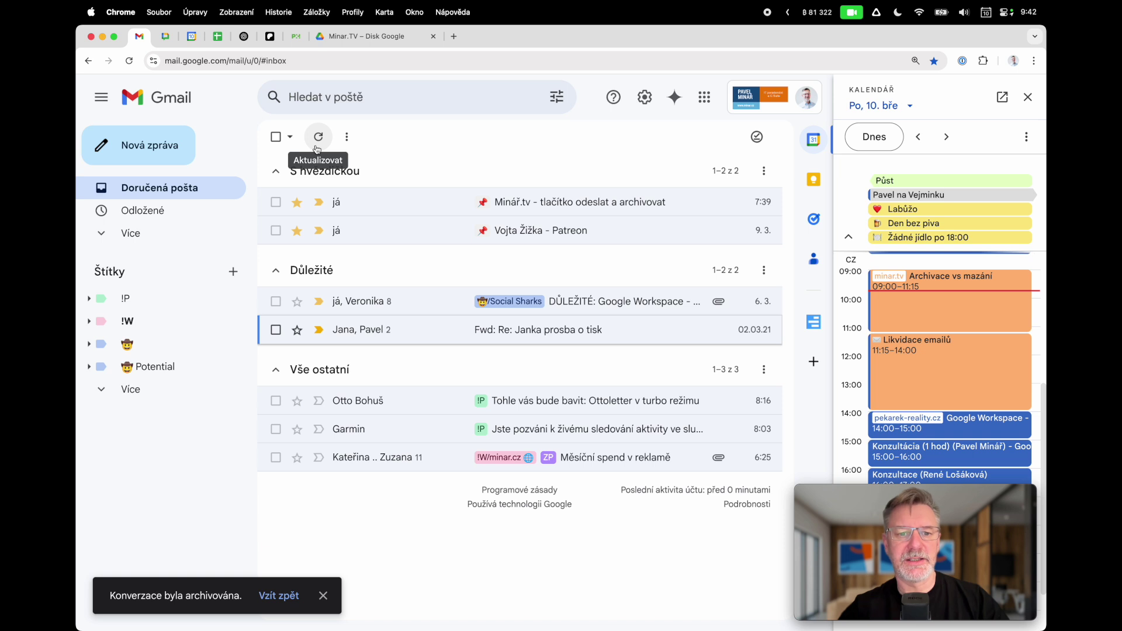
Archive the Garmin LiveTrack invitation and the starred note about the "tlačítko odeslat a archivovat" topic
click(512, 437)
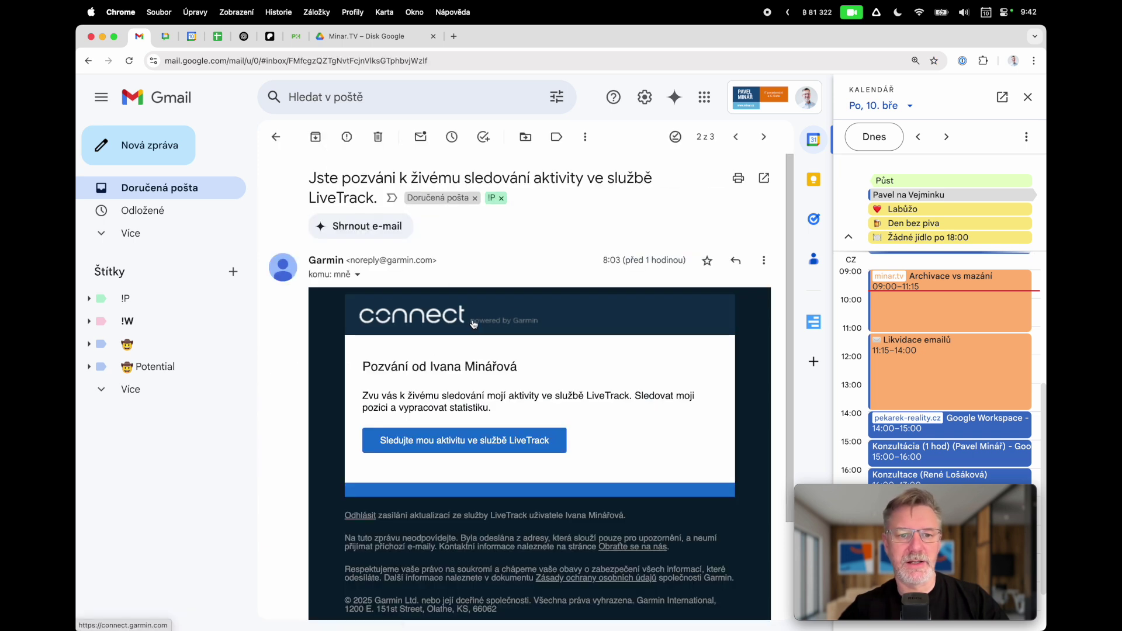
click(314, 138)
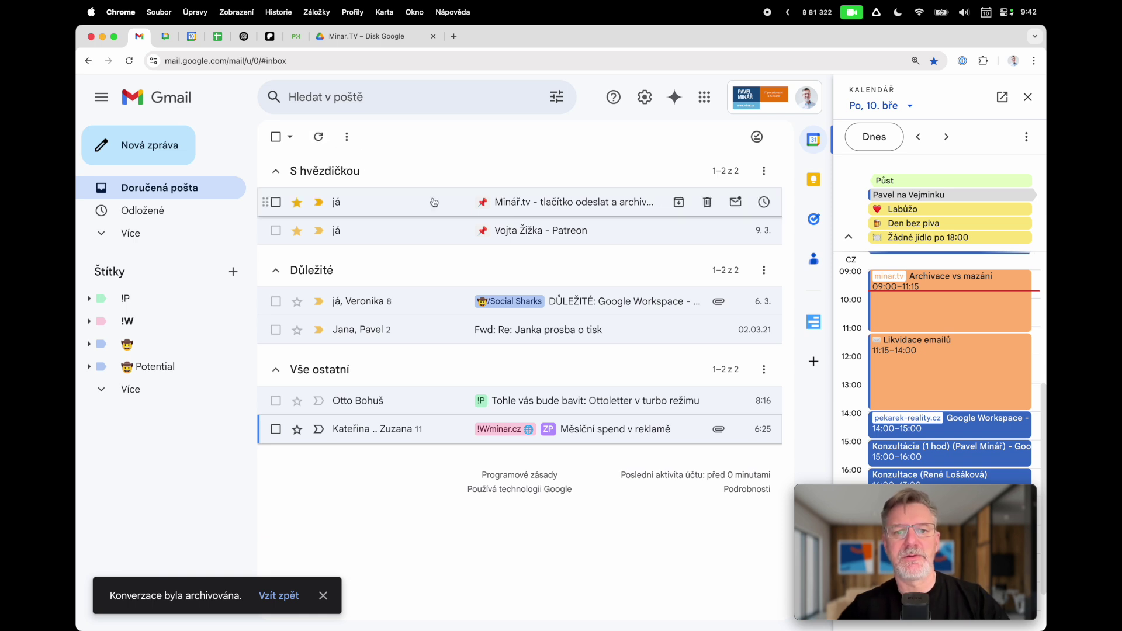
click(527, 212)
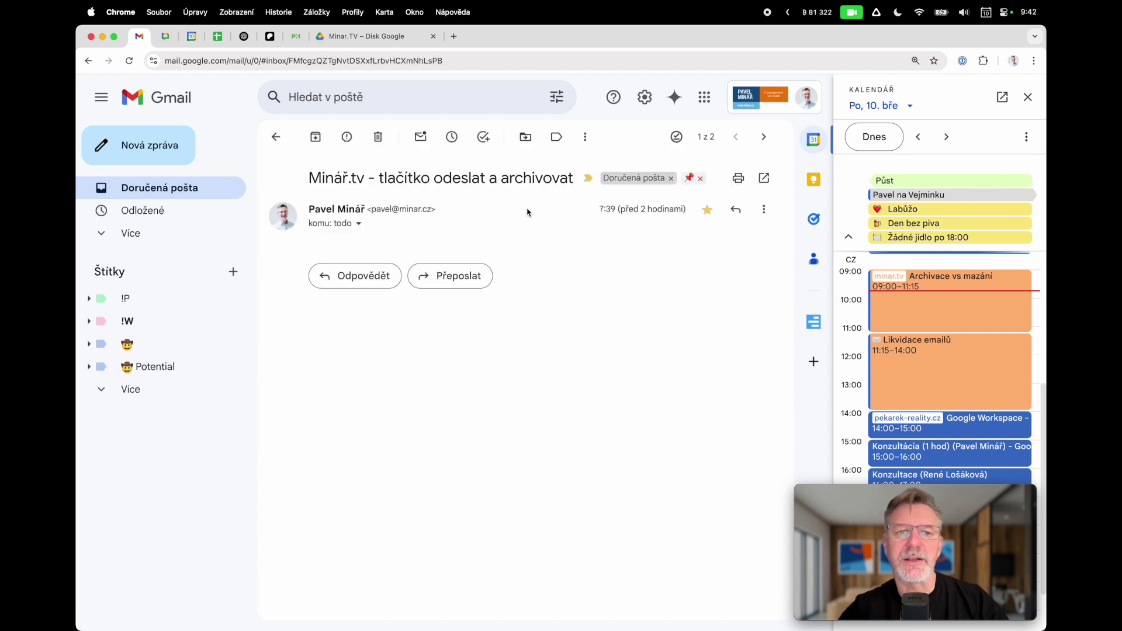
click(315, 140)
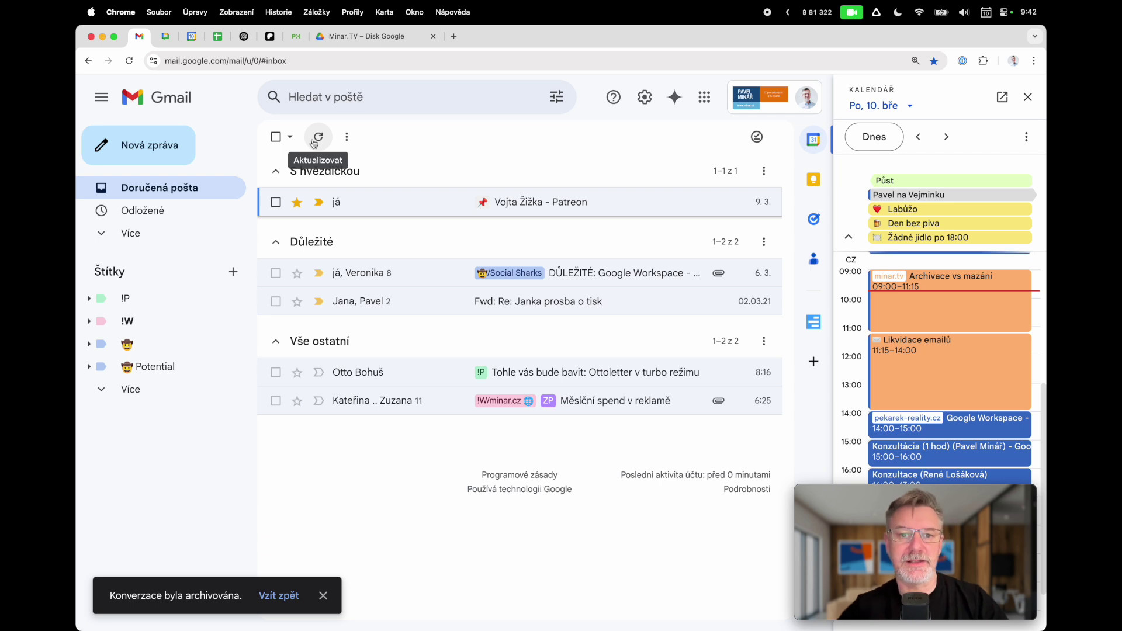
Browse the Všechny zprávy mailbox, make it always shown in the main mailbox list, and return to the inbox
click(140, 240)
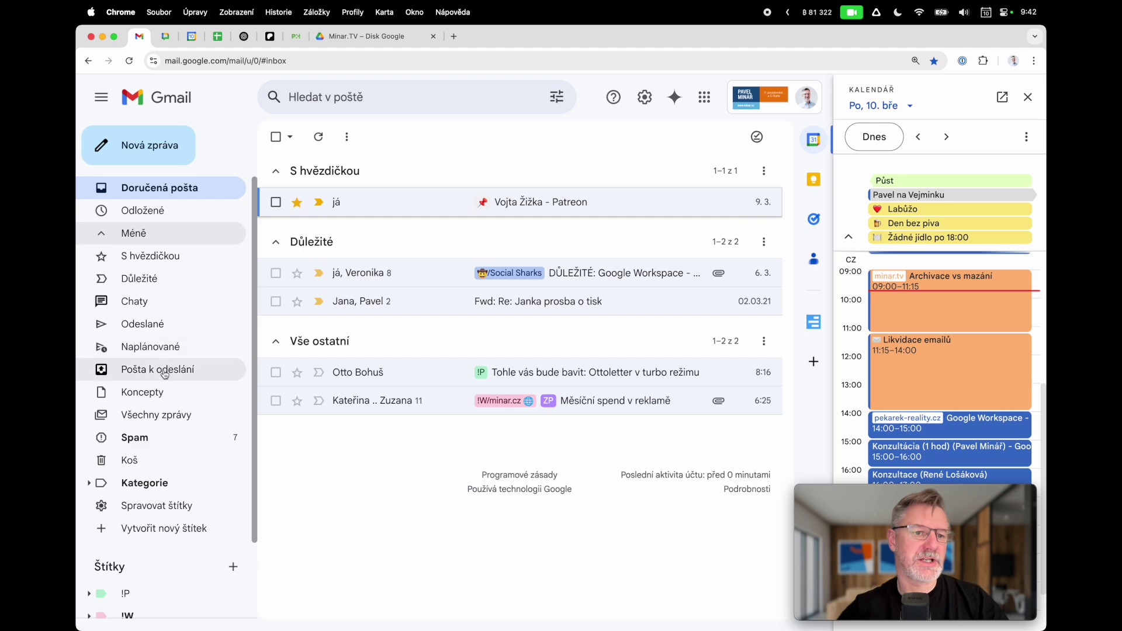
click(163, 416)
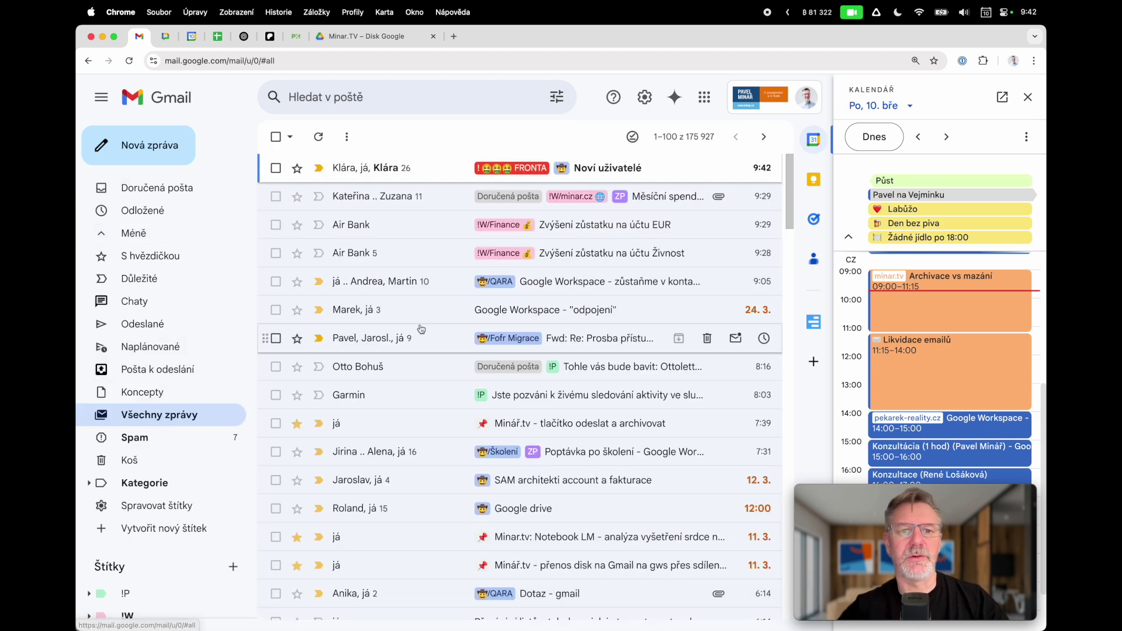
scroll(421, 329, down, 12)
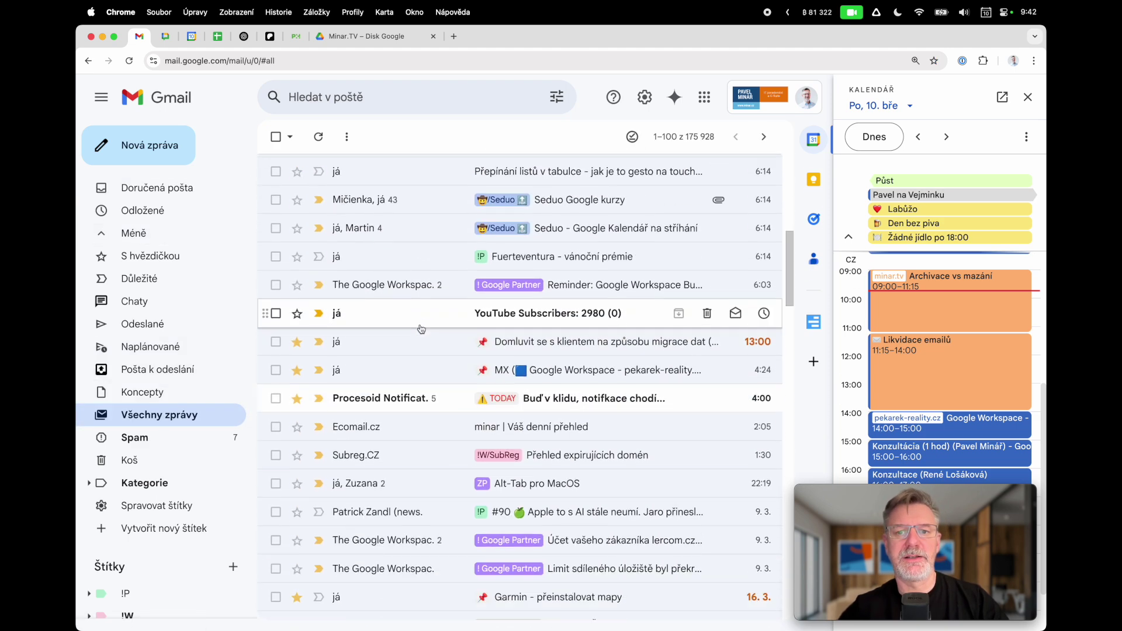
scroll(420, 329, down, 2)
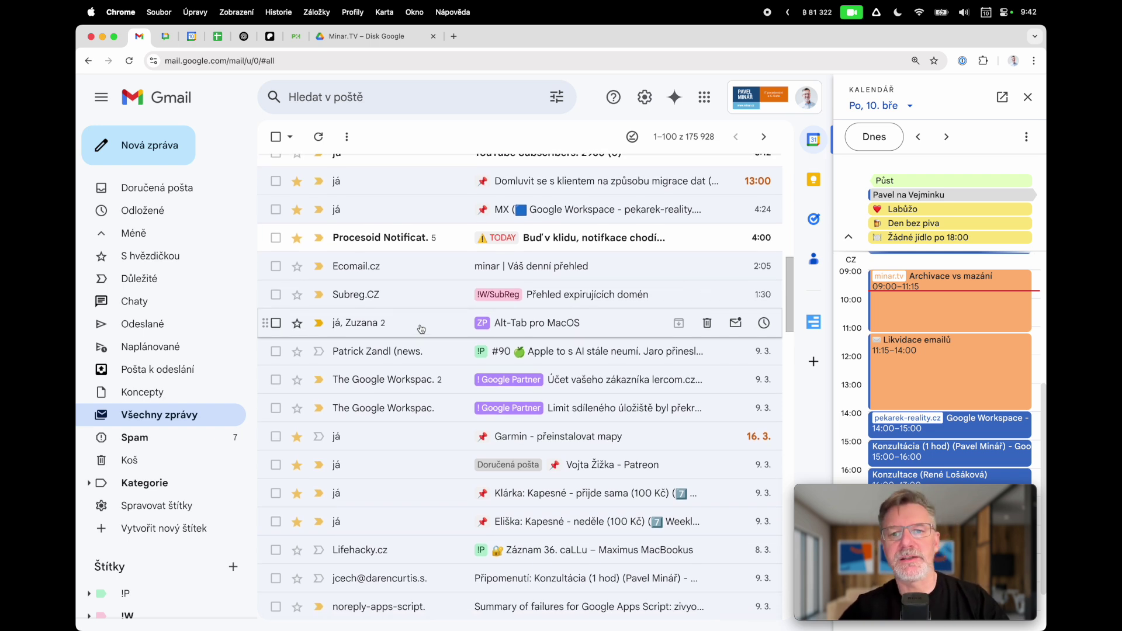
click(684, 138)
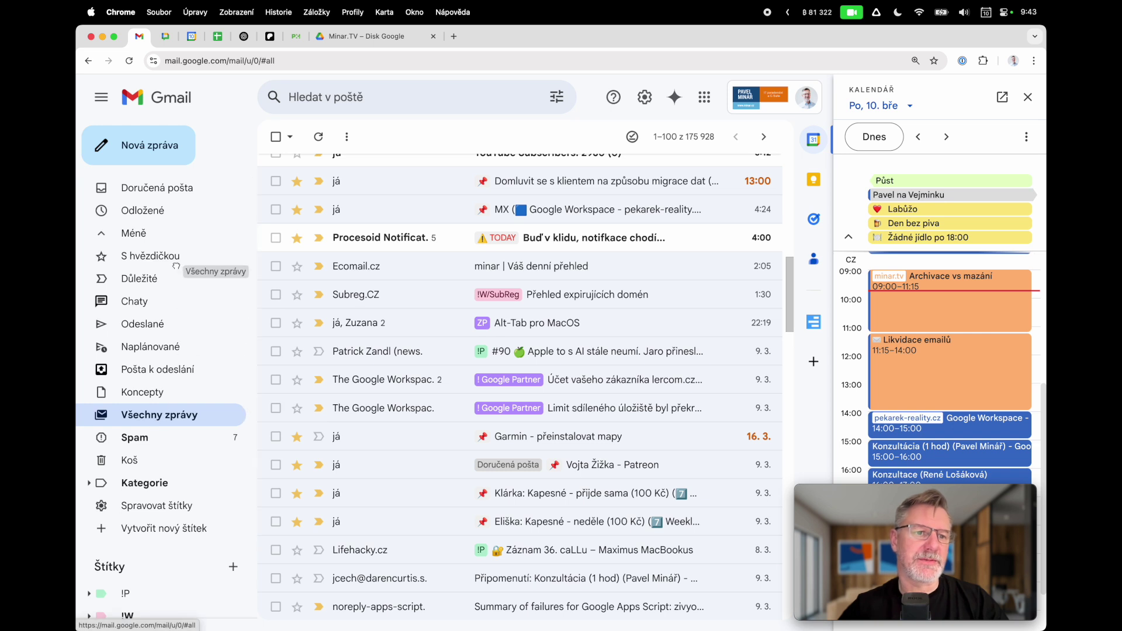
drag(153, 215, 149, 221)
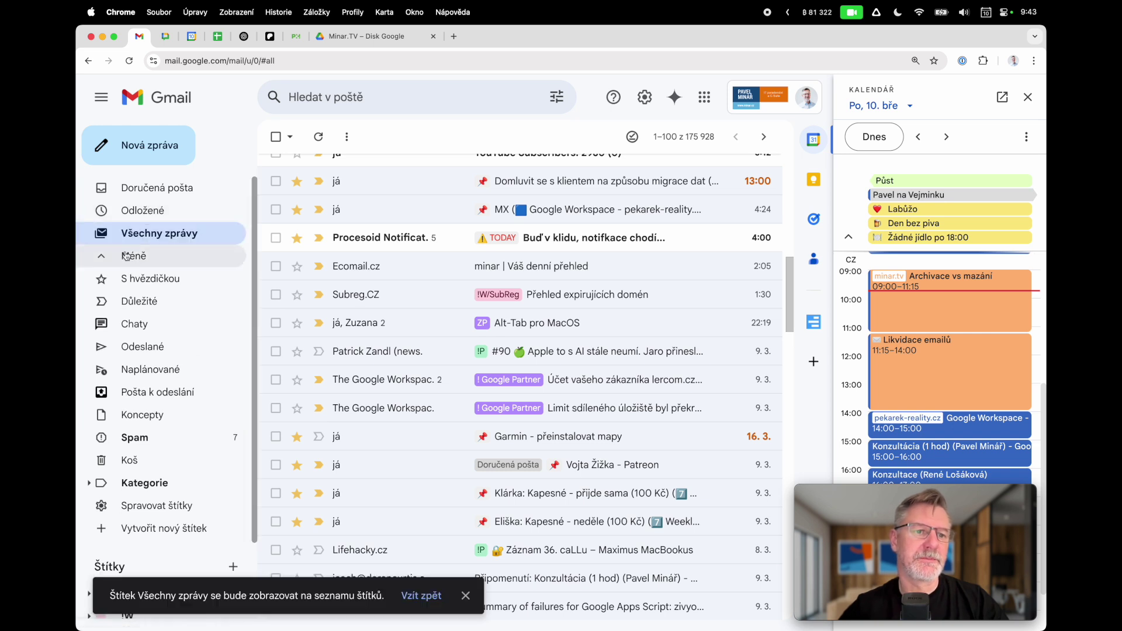
click(130, 187)
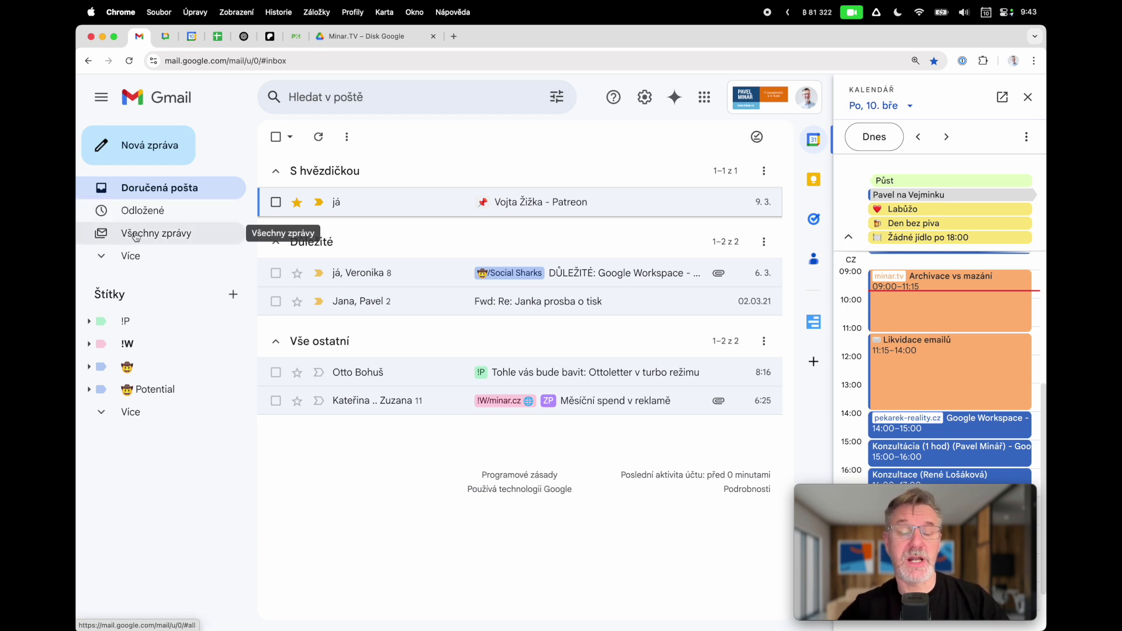
View the advanced mail search options, including the mailbox scope, and close them without searching
click(555, 98)
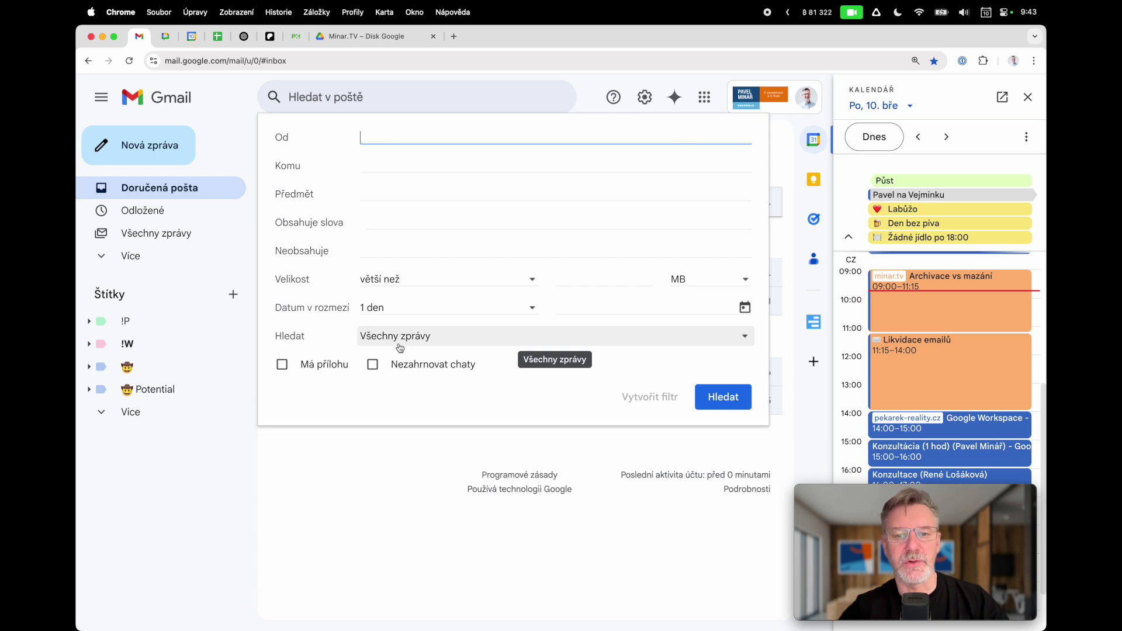
click(422, 451)
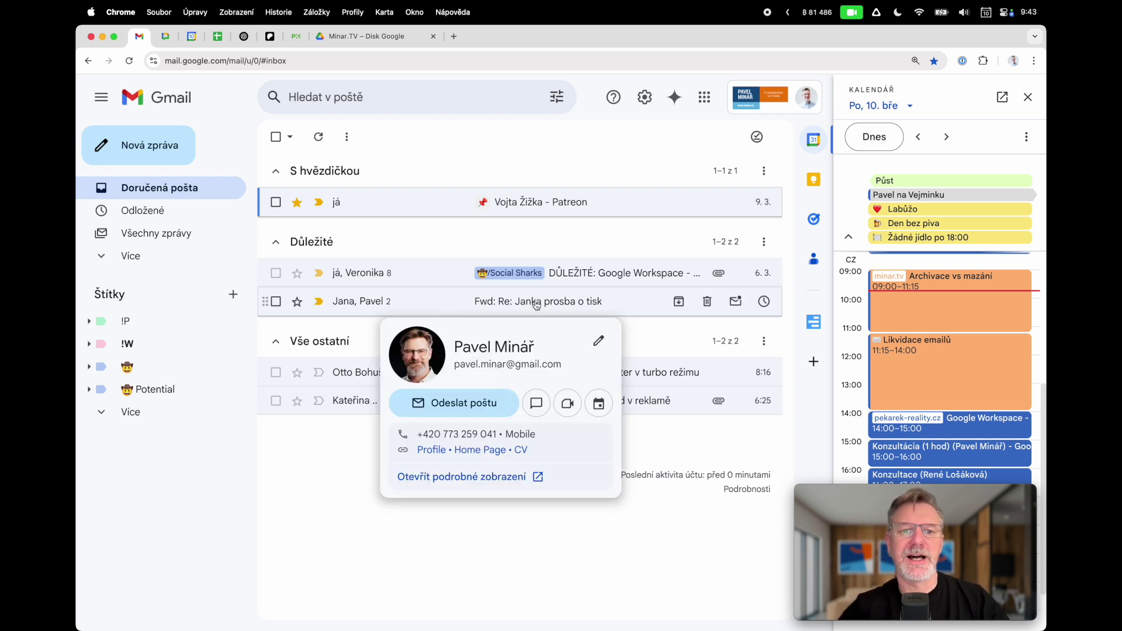
Open the old forwarded conversation about a print request ("prosba o tisk") and delete it
click(501, 302)
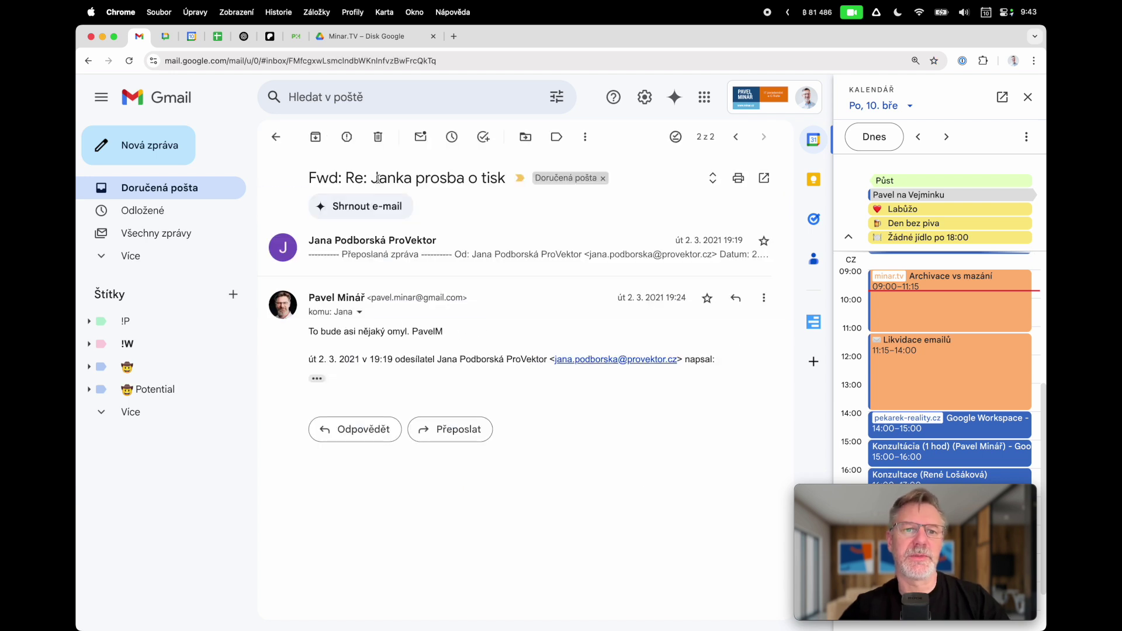
click(377, 139)
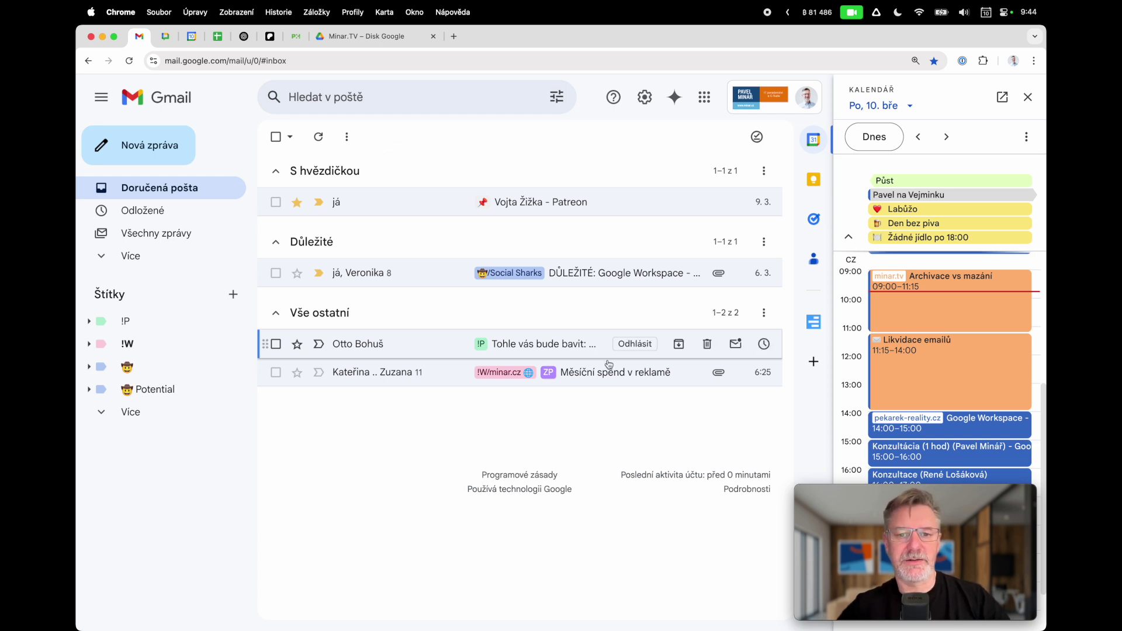
Read the "Měsíční spend v reklamě" conversation, view the send options of an empty reply to all, and return to the inbox
click(611, 378)
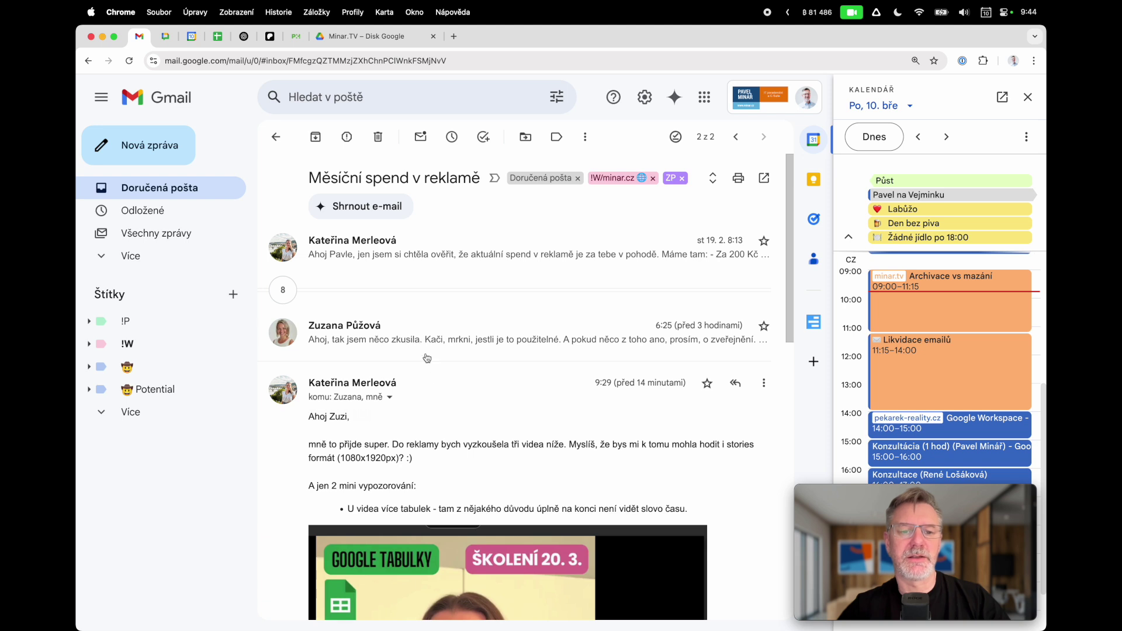
scroll(427, 359, down, 5)
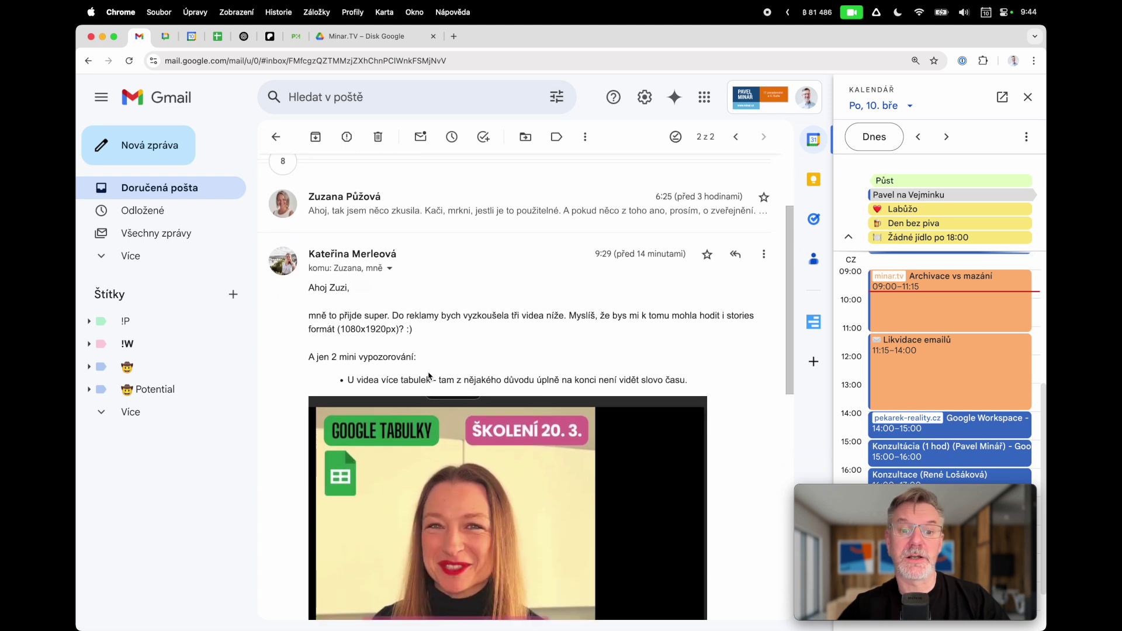
scroll(429, 375, down, 1)
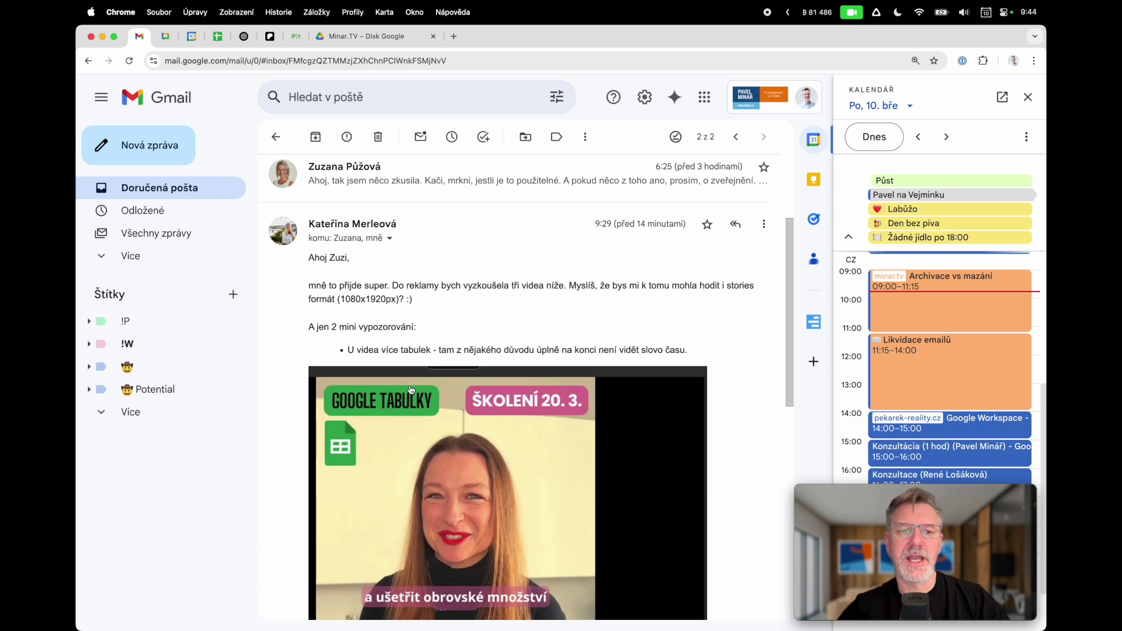
scroll(411, 391, down, 10)
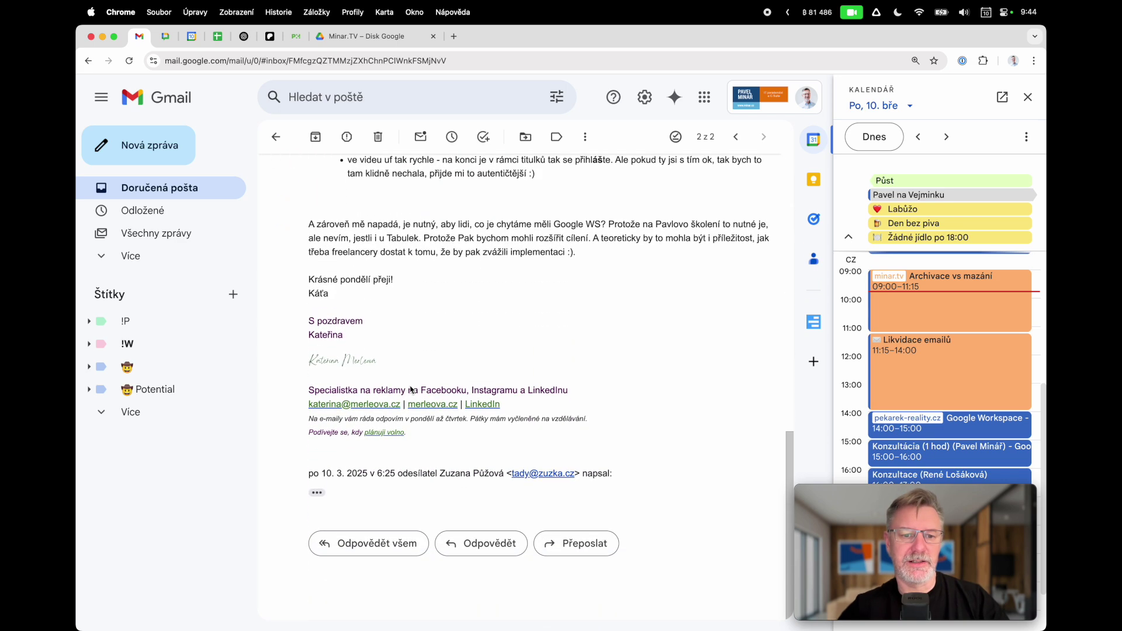
click(373, 543)
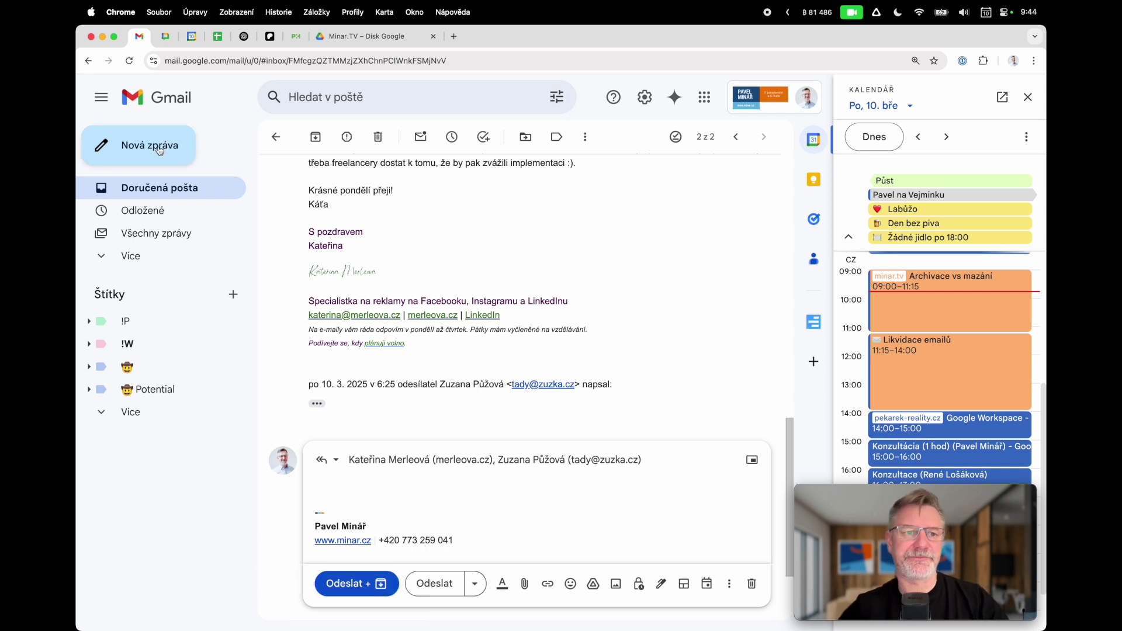
click(152, 193)
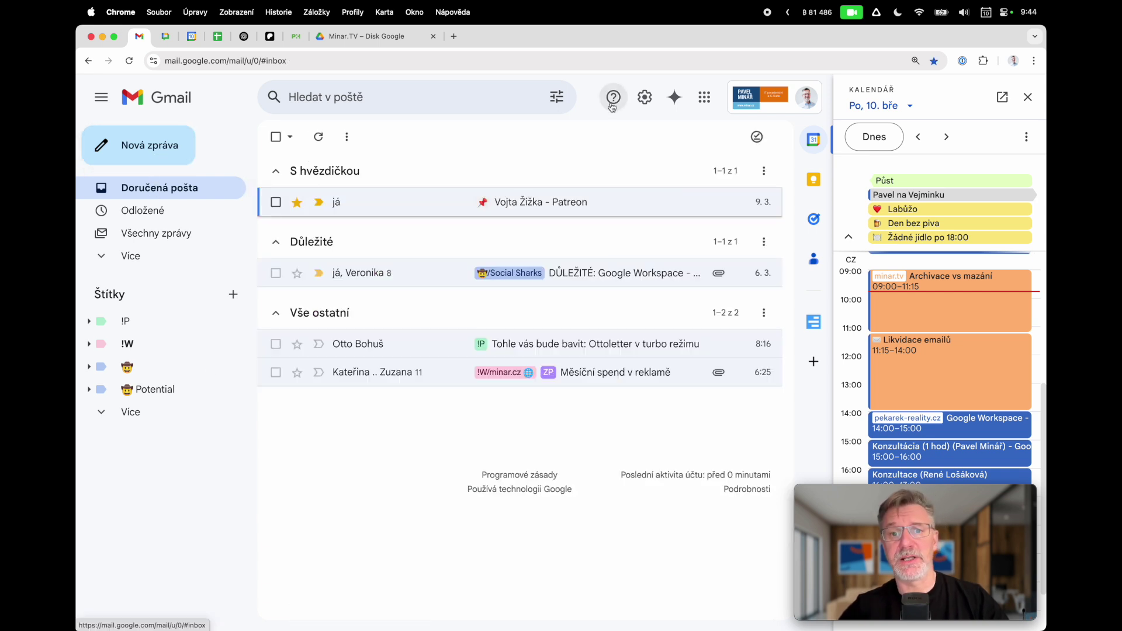
Examine the Odeslat a archivovat option in the general mail settings and return to the inbox
click(645, 97)
click(649, 170)
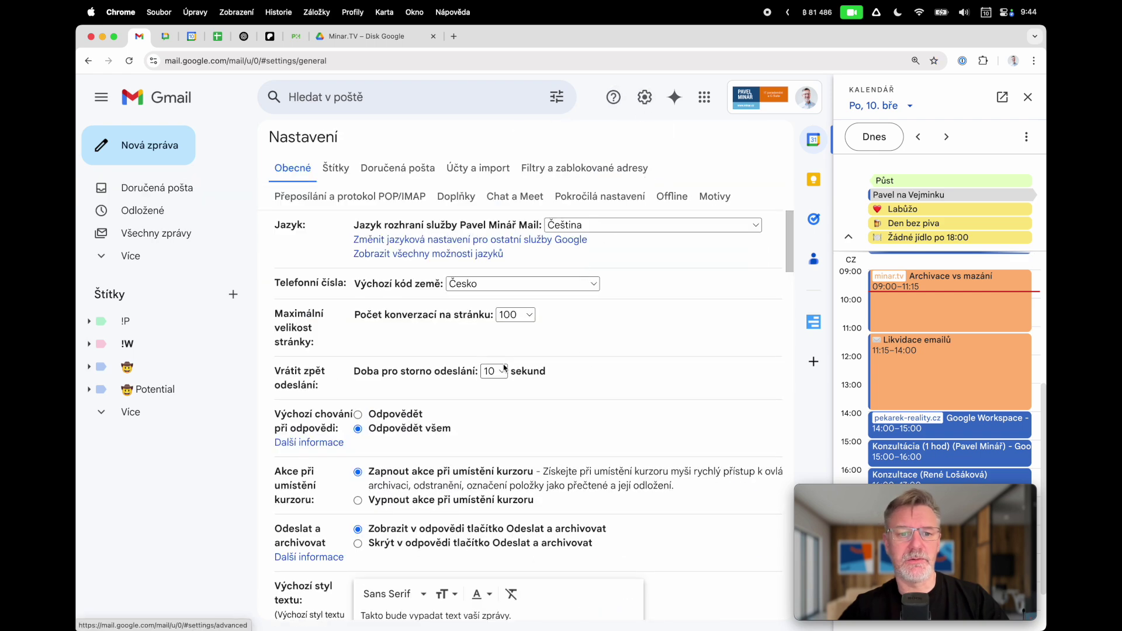
scroll(504, 368, down, 2)
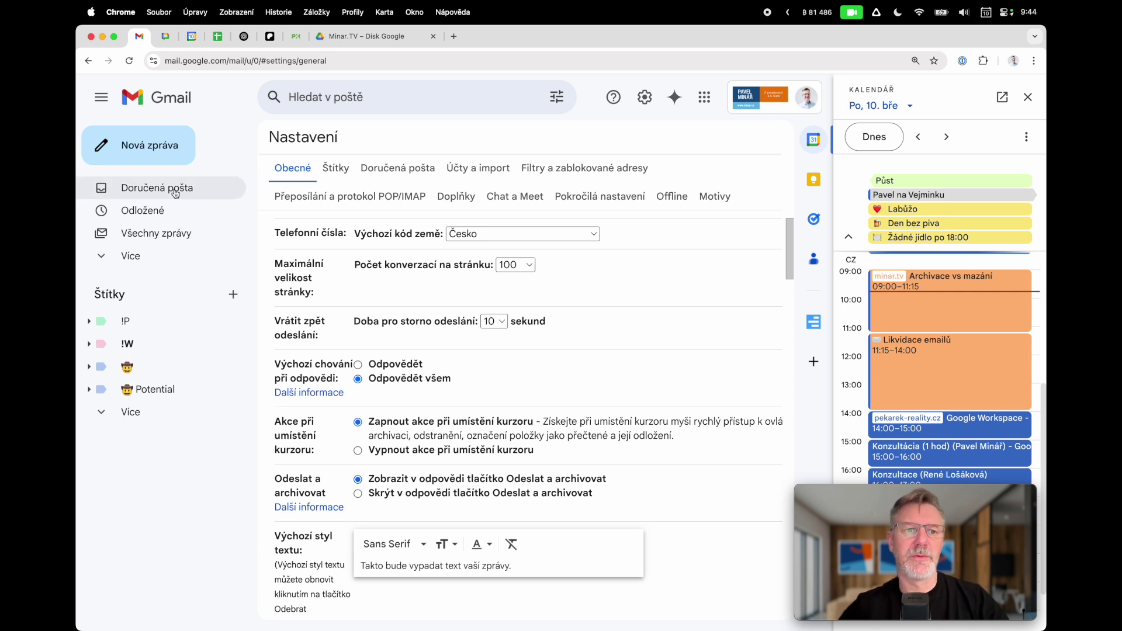
click(157, 188)
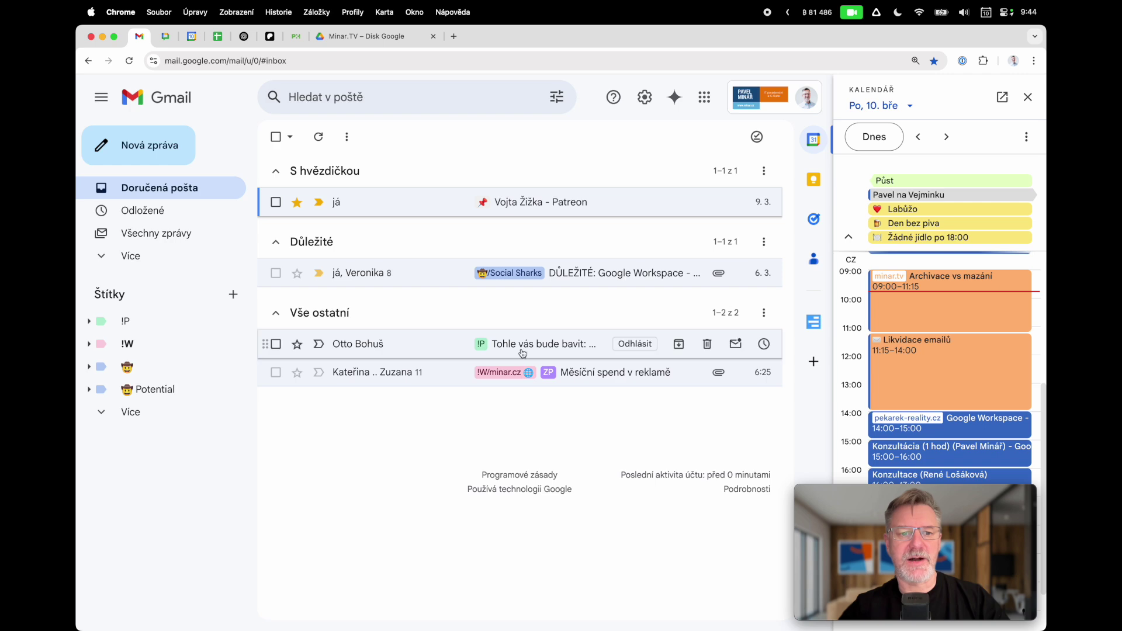
Reply to all in "Měsíční spend v reklamě" with "Hej, osobně hlasuji za ti video jak začíná Uf uf rychlovka.", sending and archiving together
click(586, 372)
scroll(532, 386, down, 10)
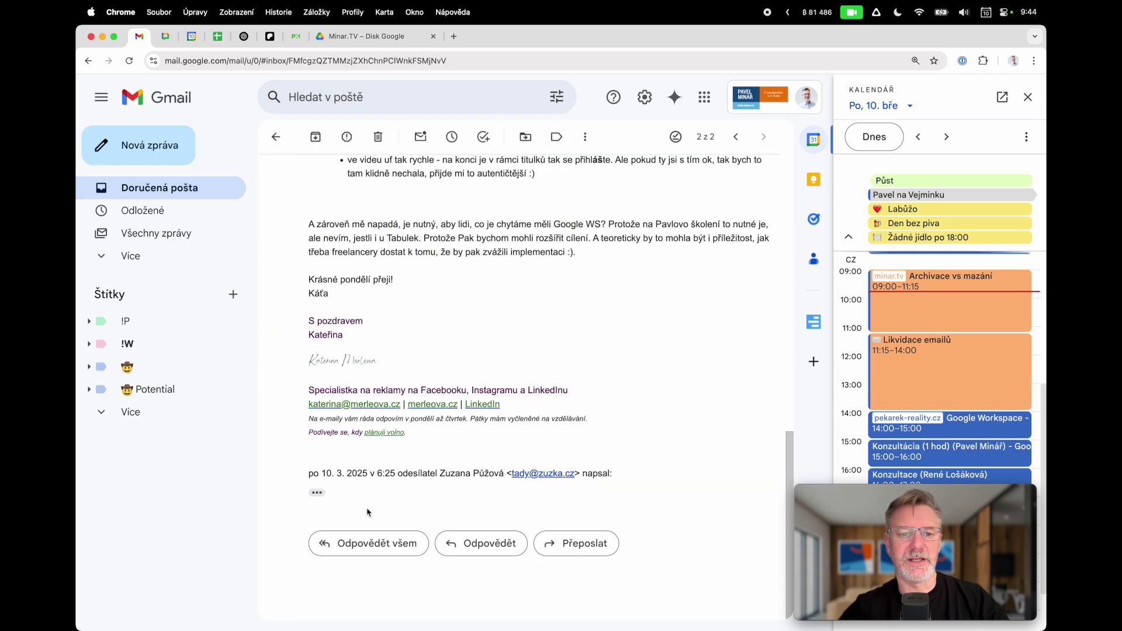
click(363, 540)
text(Hej, osobně hlasuji za ti video jak začí)
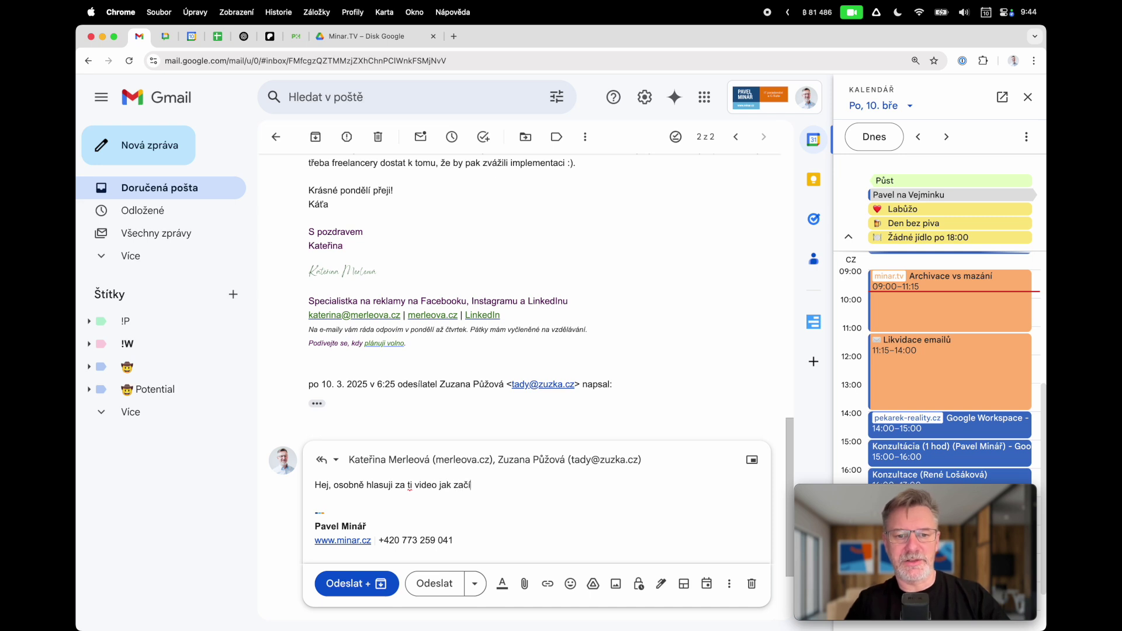
text(ná Uf uf)
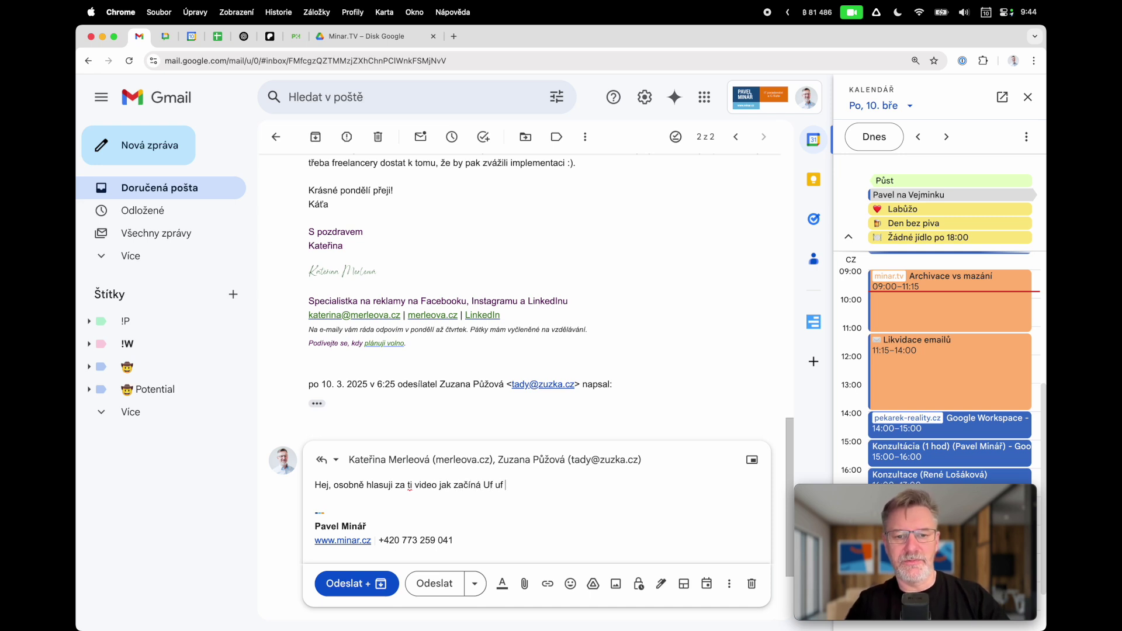
text( rychlovka.)
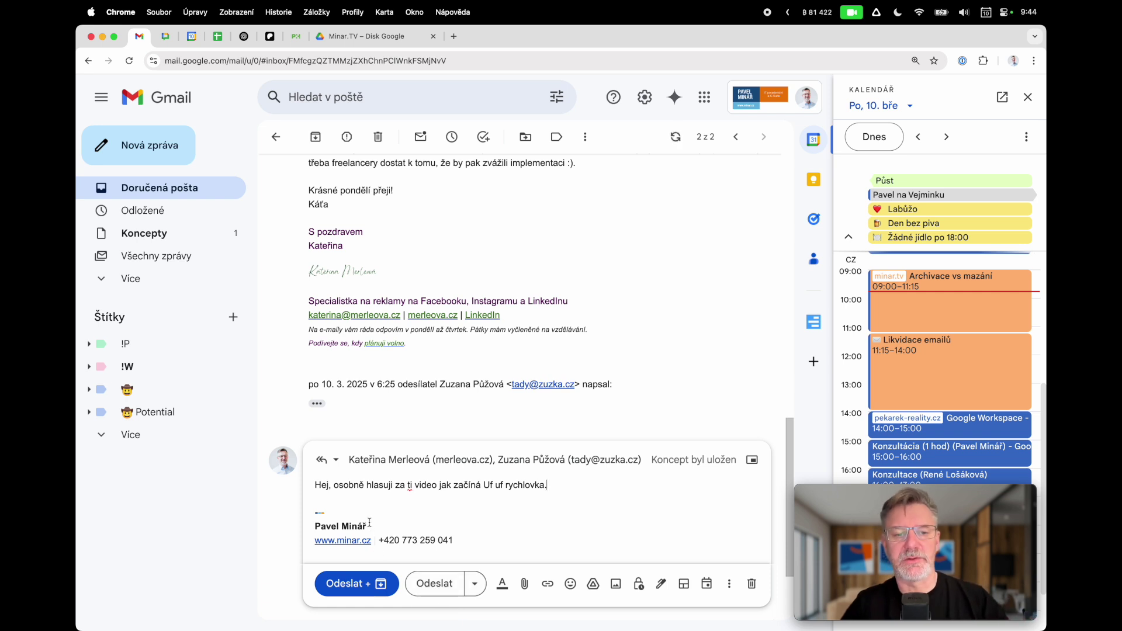
click(344, 585)
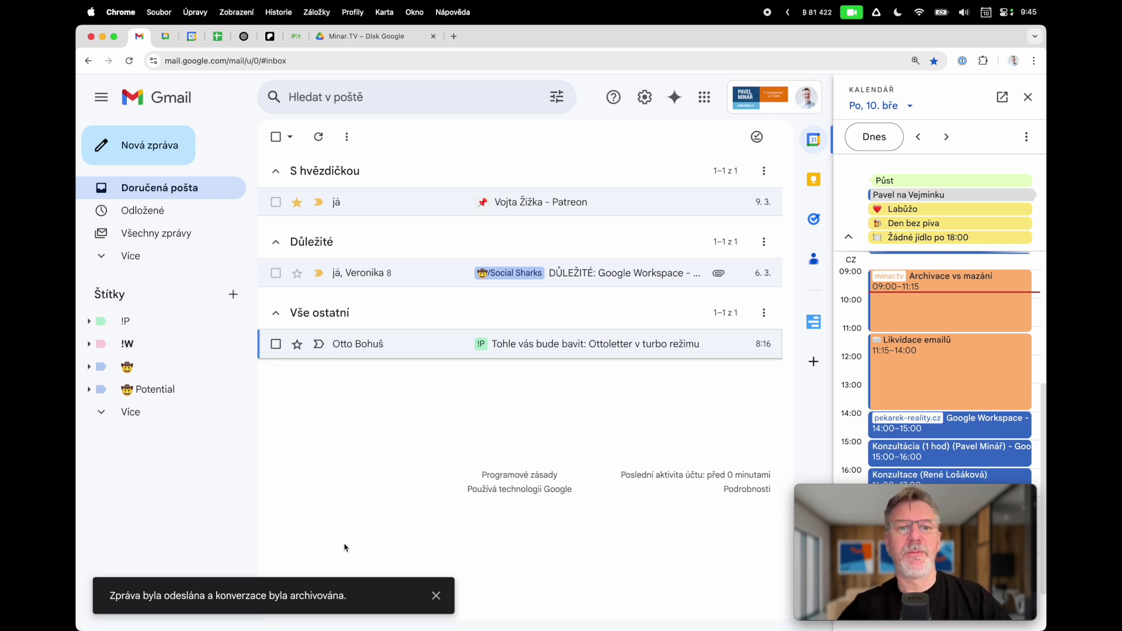
Open the "DŮLEŽITÉ: Google Workspace - změna ceníku" conversation and archive it
click(565, 273)
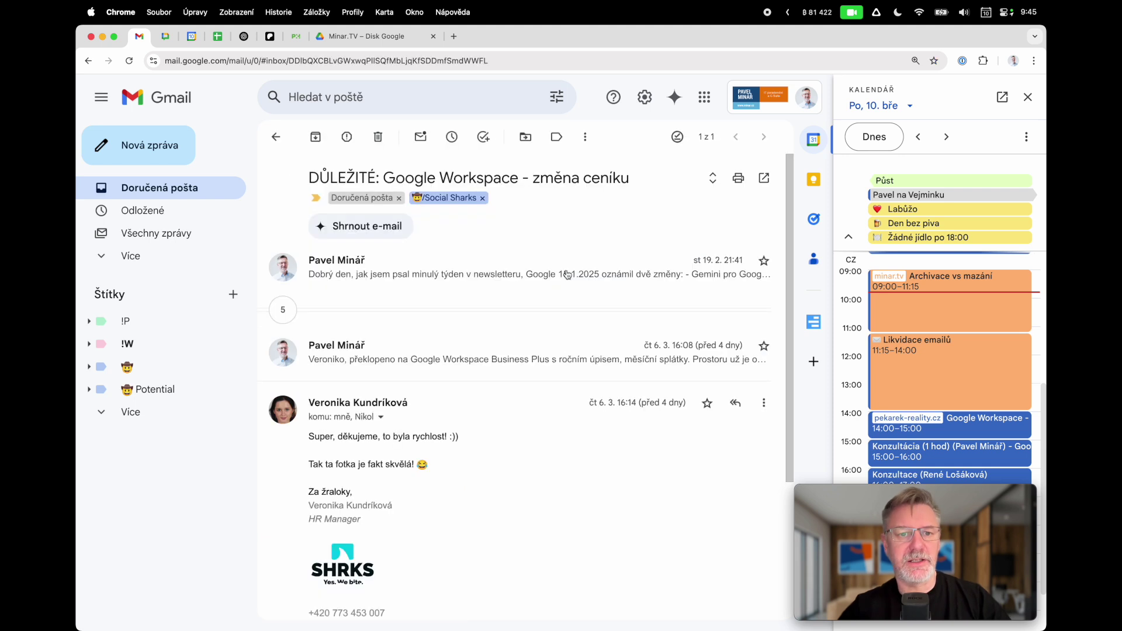
click(315, 139)
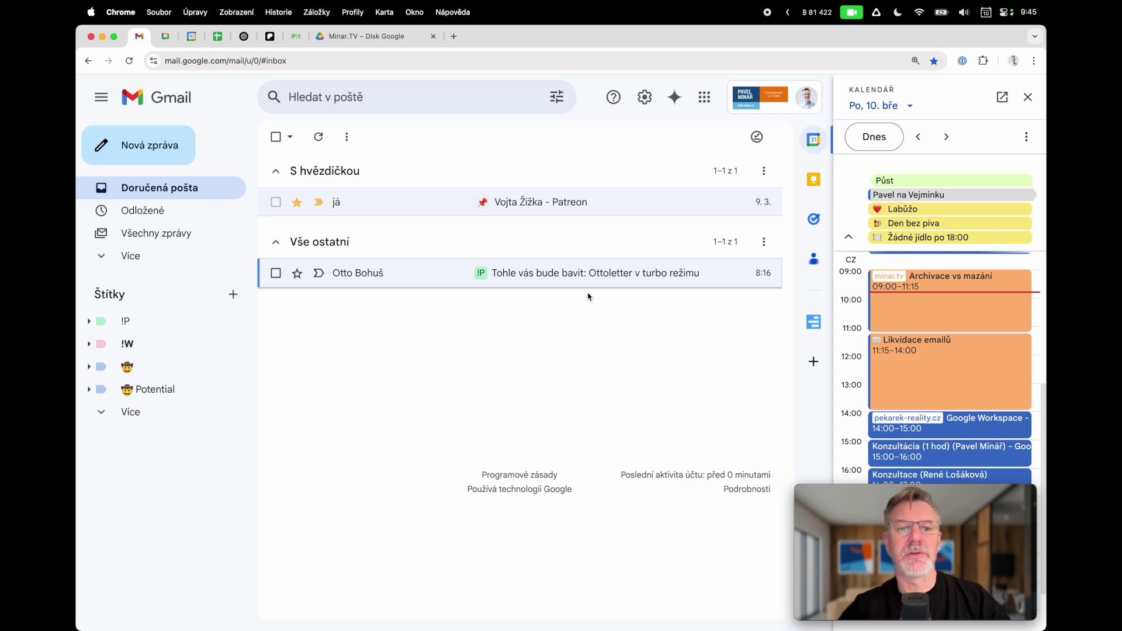
Open the starred Patreon message from the inbox
click(532, 208)
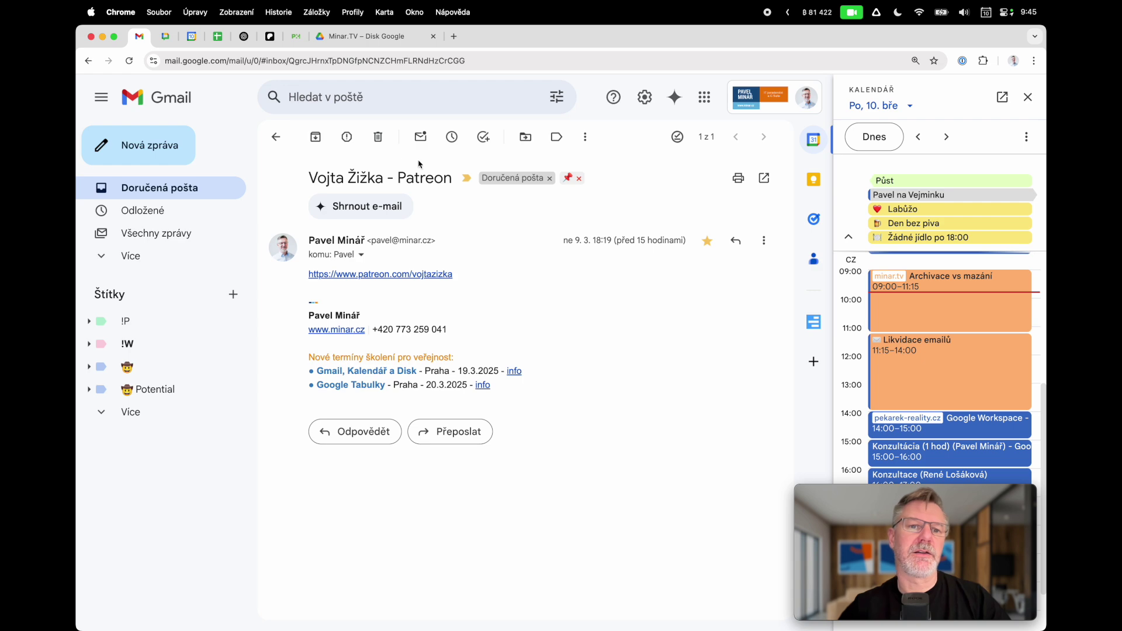
click(347, 137)
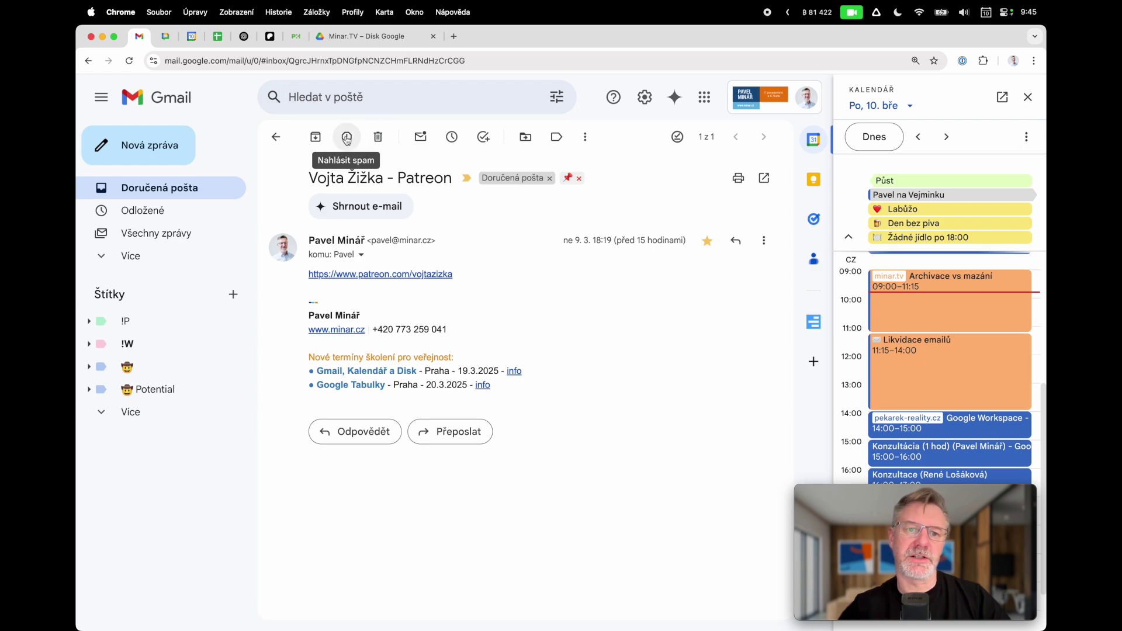